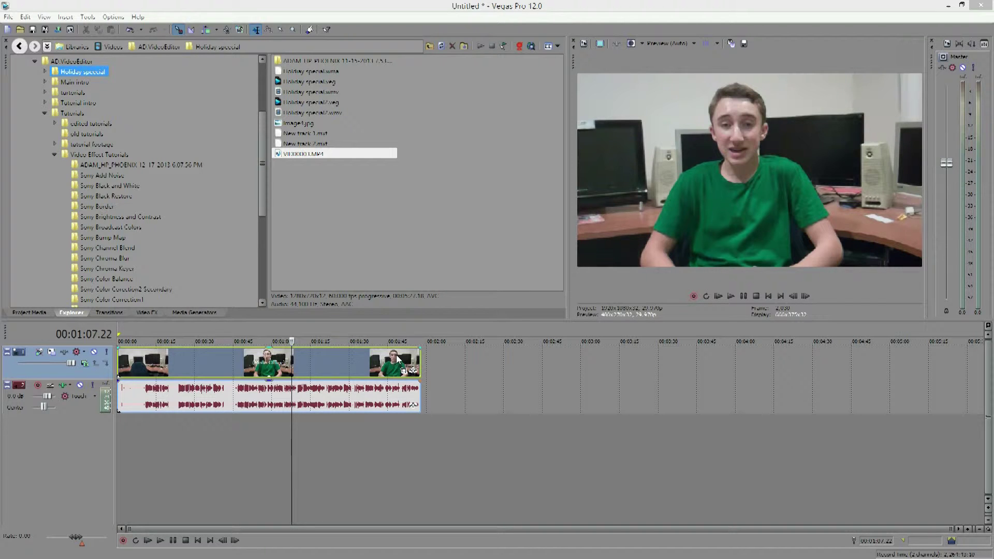
Add Sony Gradient Map from the Plug-In Chooser to the clip's Video Event FX
{"action": "left_click", "coordinate": [417, 377]}
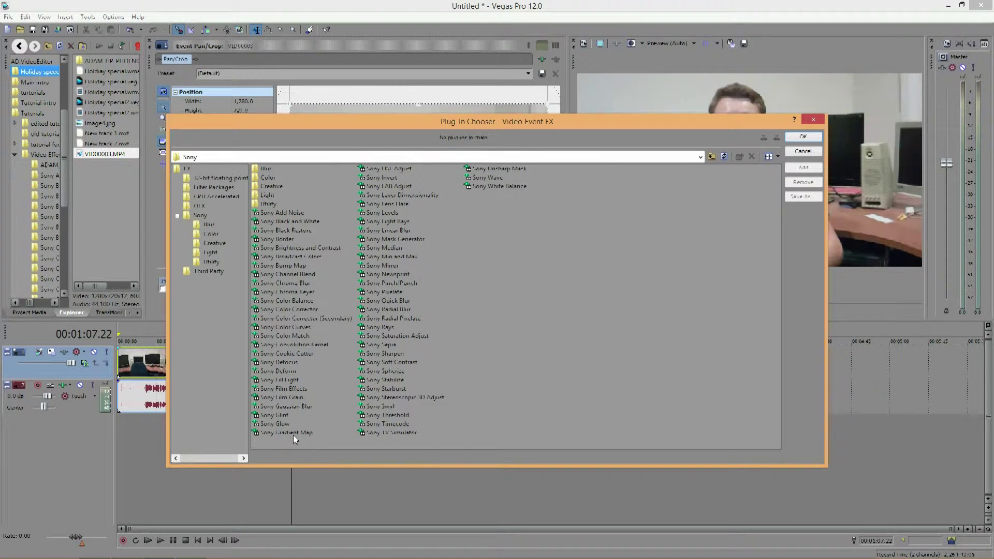
{"action": "double_click", "coordinate": [293, 434]}
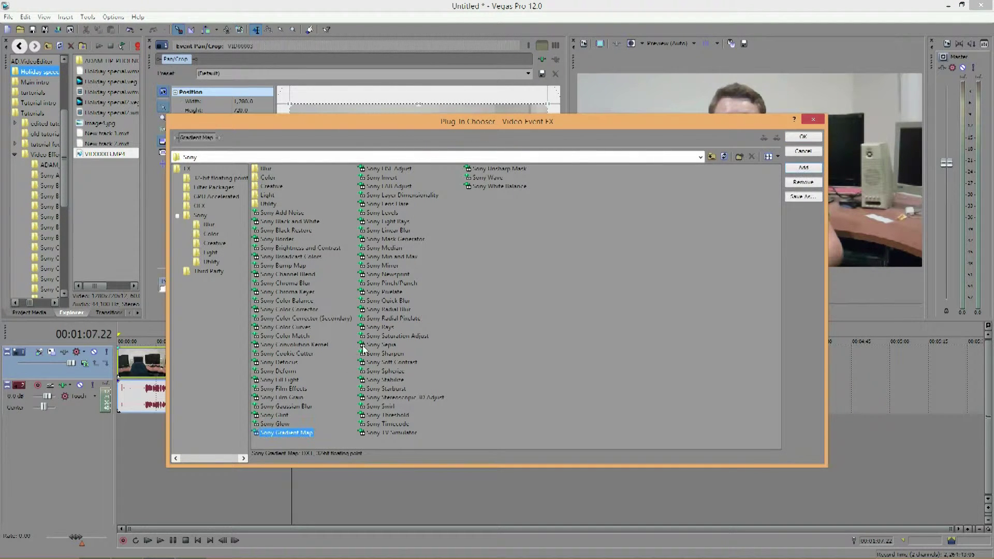
{"action": "left_click", "coordinate": [803, 137]}
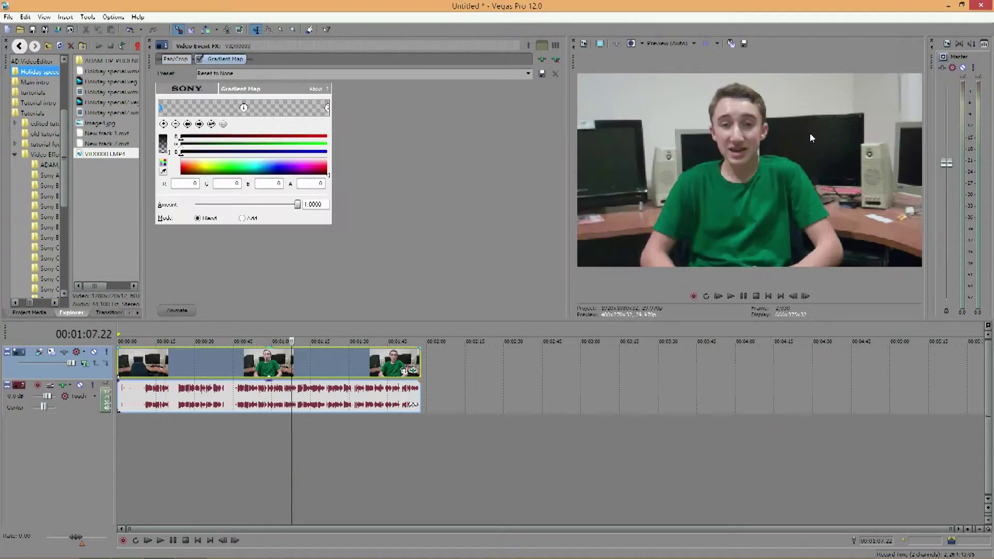
Colour the left gradient point bright green and the middle gradient point dark blue
{"action": "left_click", "coordinate": [326, 107]}
{"action": "left_click", "coordinate": [160, 108]}
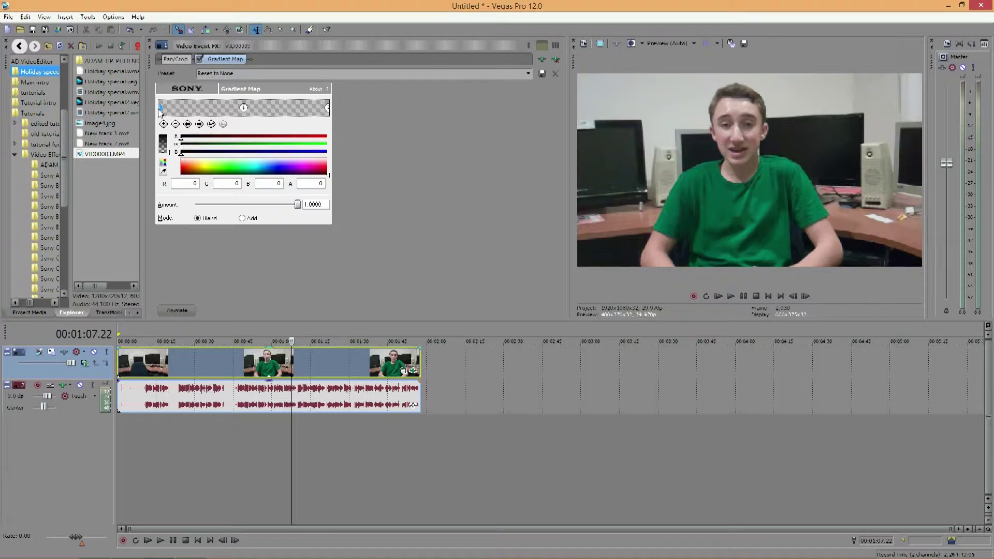
{"action": "left_click", "coordinate": [327, 108]}
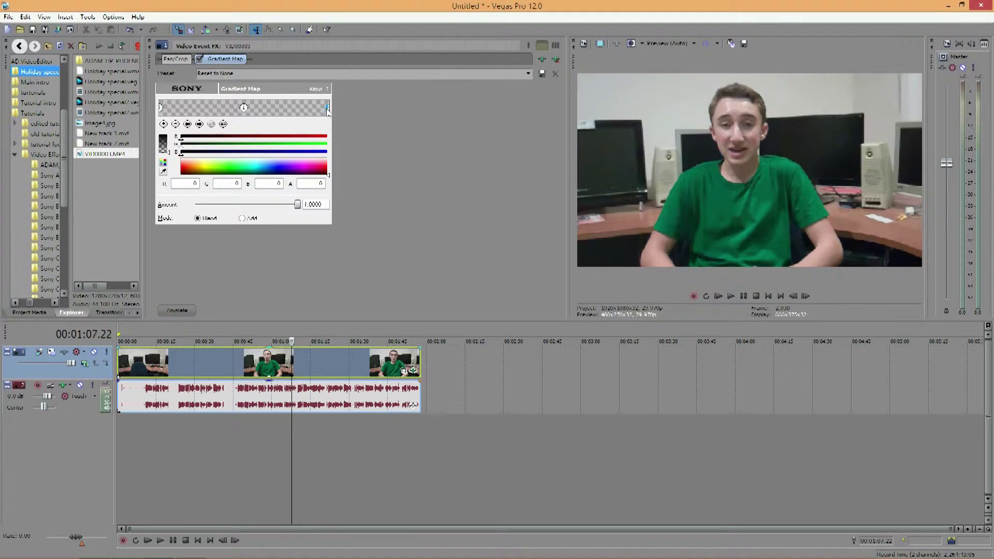
{"action": "left_click", "coordinate": [161, 108]}
{"action": "left_click", "coordinate": [244, 108]}
{"action": "left_click", "coordinate": [163, 108]}
{"action": "left_click", "coordinate": [230, 169]}
{"action": "left_click_drag", "start_coordinate": [233, 171], "coordinate": [276, 175]}
{"action": "left_click", "coordinate": [244, 109]}
{"action": "left_click", "coordinate": [324, 108]}
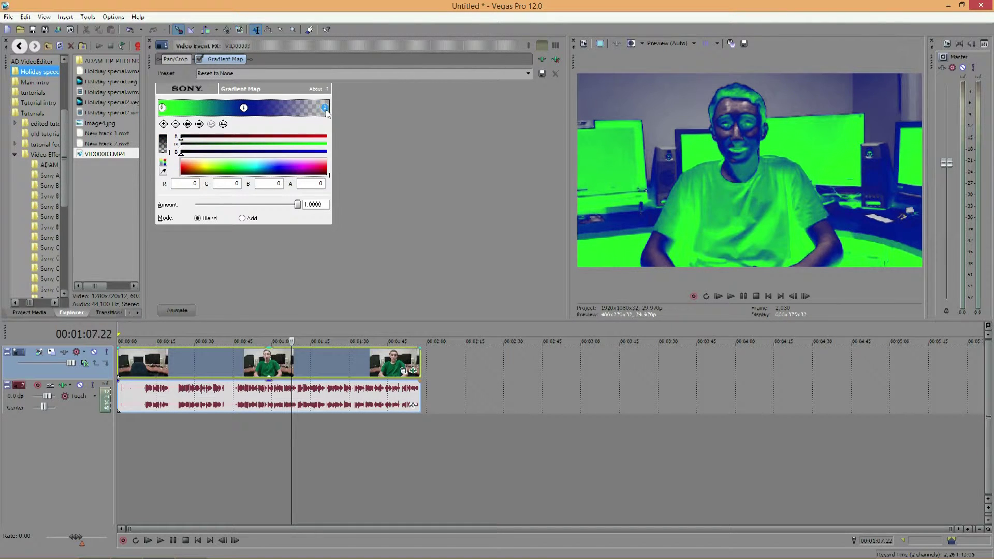
Slide the green and blue gradient points along the bar, settling both further left
{"action": "left_click_drag", "start_coordinate": [327, 112], "coordinate": [328, 111]}
{"action": "left_click_drag", "start_coordinate": [163, 110], "coordinate": [224, 110]}
{"action": "left_click", "coordinate": [244, 108]}
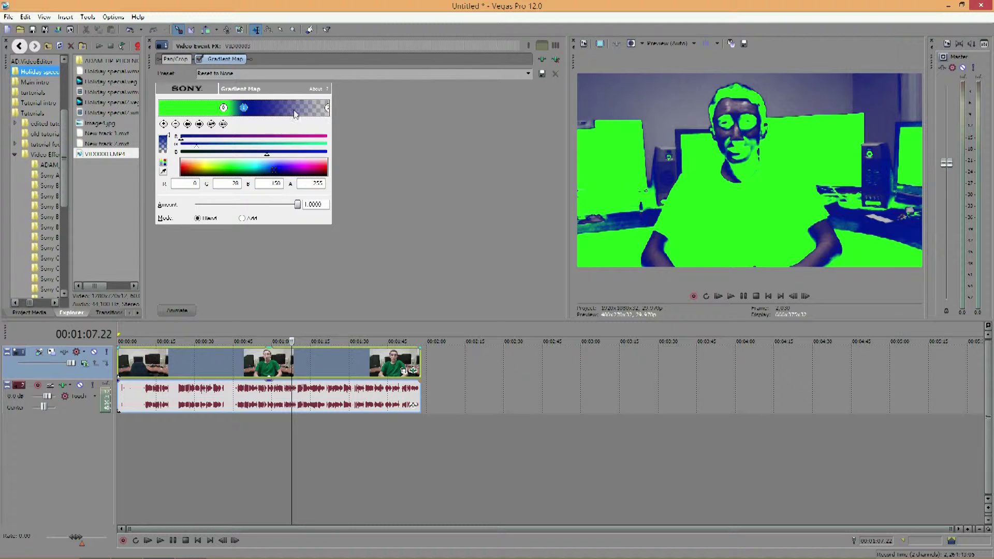
{"action": "left_click_drag", "start_coordinate": [245, 112], "coordinate": [311, 110]}
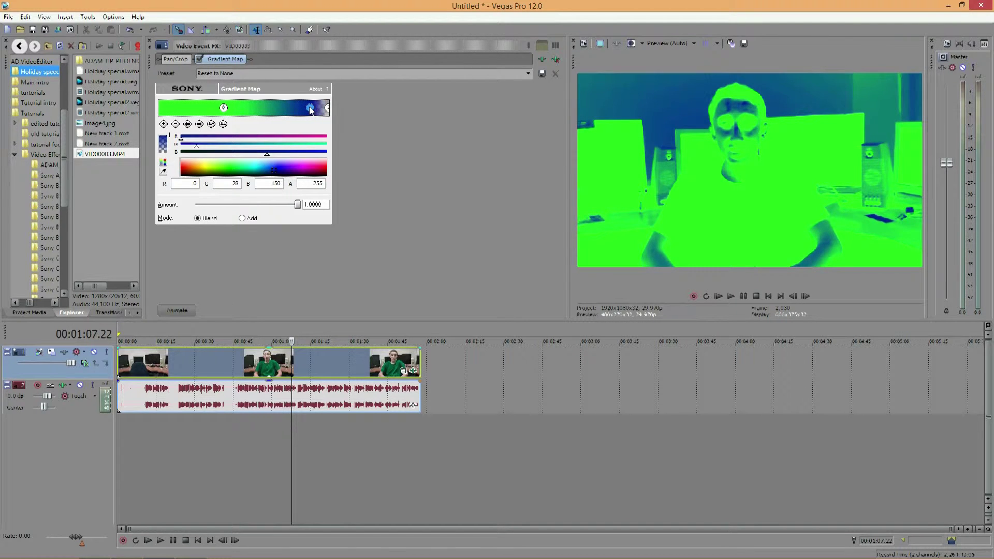
{"action": "left_click_drag", "start_coordinate": [224, 109], "coordinate": [175, 109]}
{"action": "left_click_drag", "start_coordinate": [307, 108], "coordinate": [230, 109]}
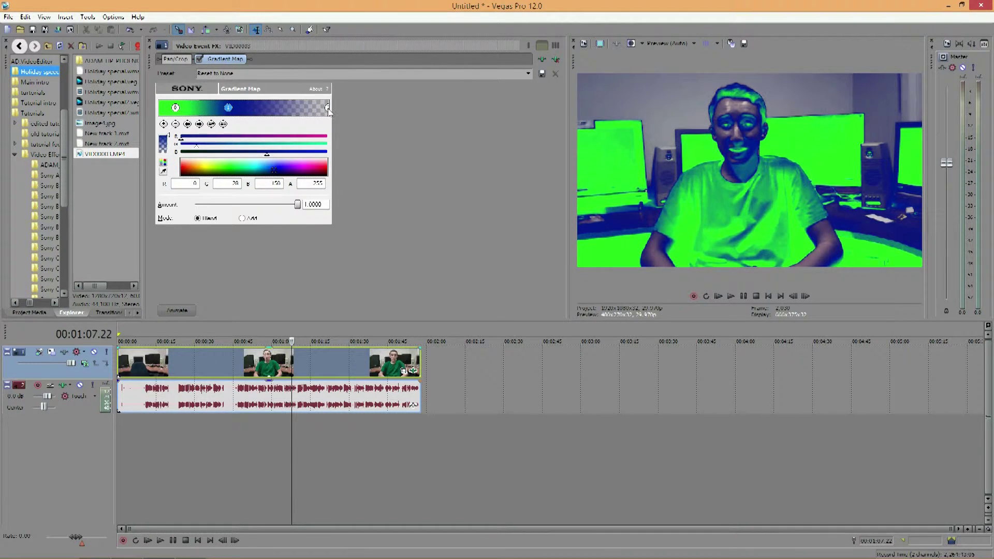
Make the right end gradient point opaque pure red and add a new point before it
{"action": "left_click_drag", "start_coordinate": [329, 110], "coordinate": [318, 111]}
{"action": "left_click", "coordinate": [182, 170]}
{"action": "left_click", "coordinate": [320, 110]}
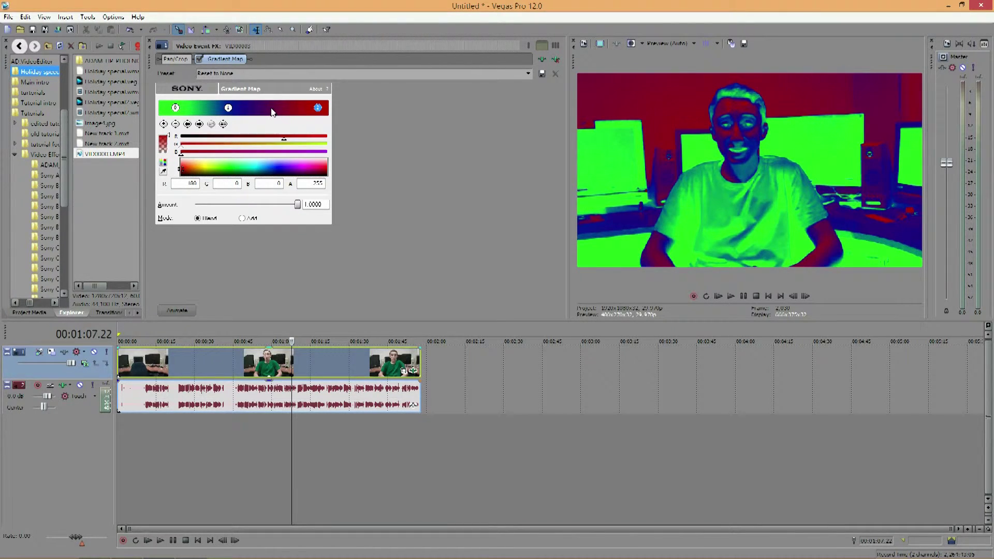
{"action": "left_click", "coordinate": [274, 109]}
{"action": "left_click_drag", "start_coordinate": [278, 113], "coordinate": [281, 113]}
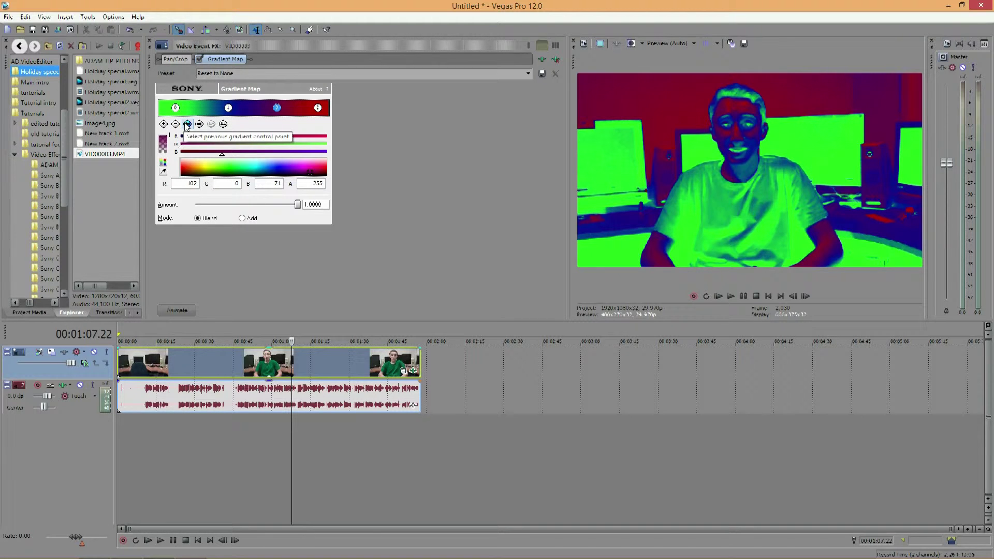
Cycle through the gradient points to select the new dark magenta point
{"action": "left_click", "coordinate": [188, 124]}
{"action": "left_click", "coordinate": [187, 124]}
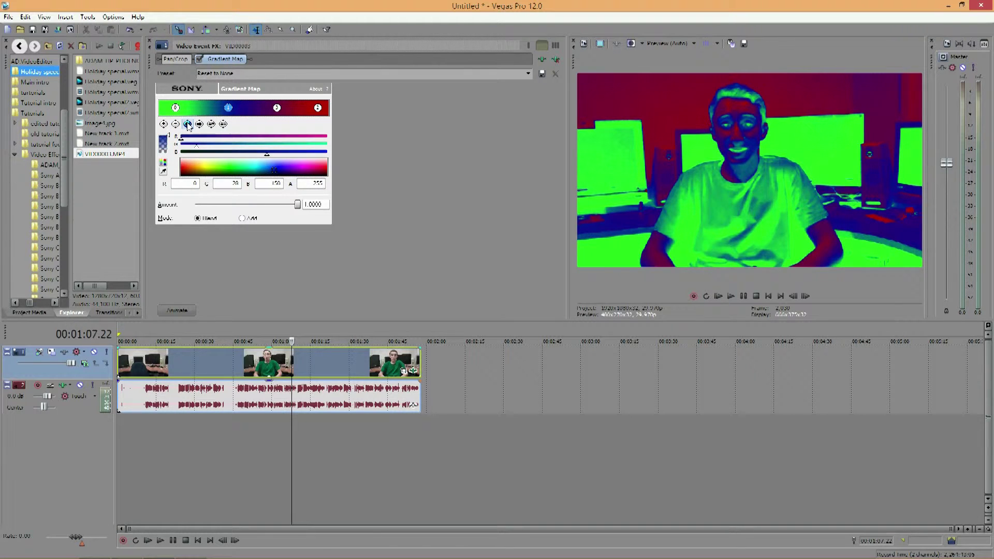
{"action": "left_click", "coordinate": [187, 124]}
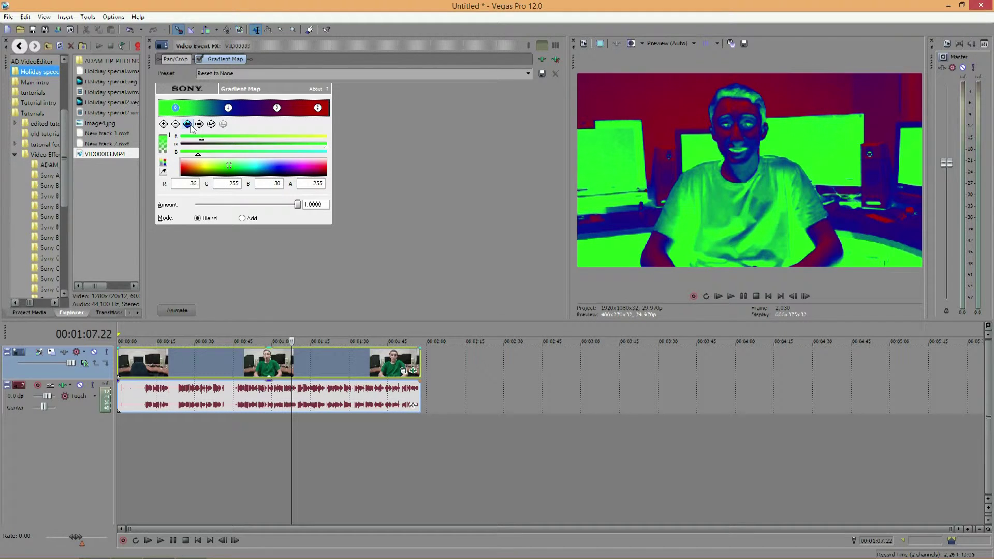
{"action": "left_click", "coordinate": [199, 124]}
{"action": "left_click", "coordinate": [199, 124]}
{"action": "left_click", "coordinate": [199, 124]}
{"action": "left_click", "coordinate": [211, 125]}
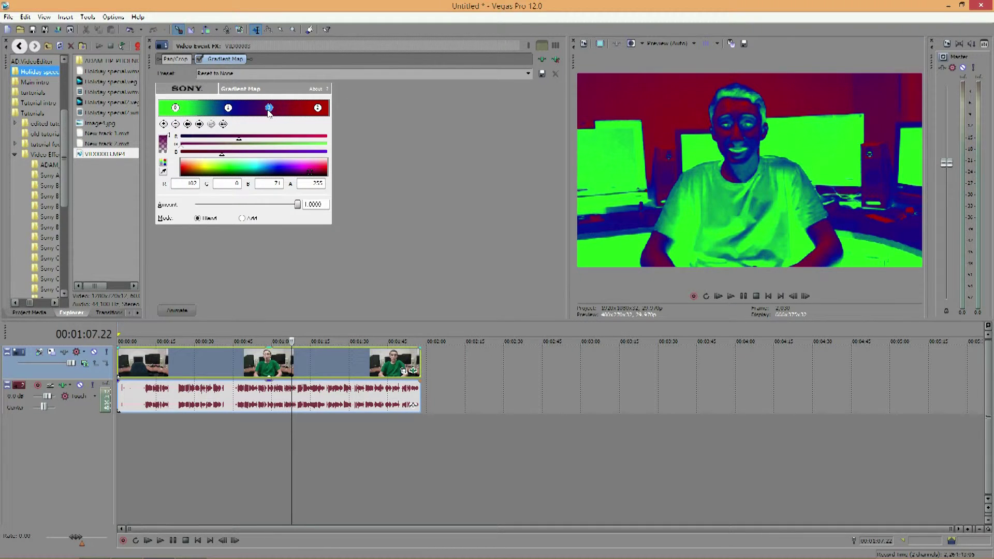
Move green to the far left end, remove the extra point, and shift red left
{"action": "left_click_drag", "start_coordinate": [277, 108], "coordinate": [274, 108]}
{"action": "left_click_drag", "start_coordinate": [176, 107], "coordinate": [160, 108]}
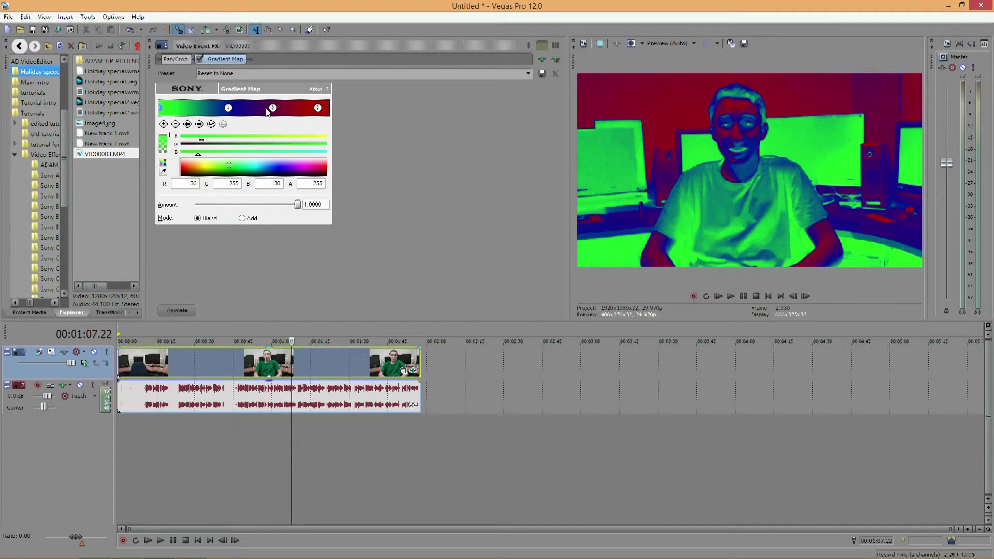
{"action": "left_click", "coordinate": [327, 108]}
{"action": "left_click_drag", "start_coordinate": [317, 108], "coordinate": [215, 109]}
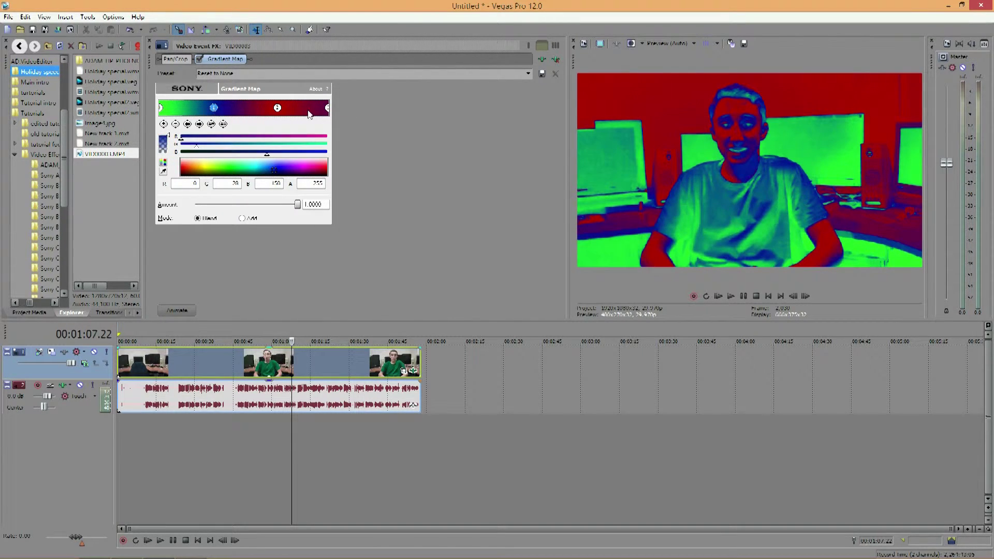
Lighten the right end point toward white and slide the red point slightly left
{"action": "left_click", "coordinate": [327, 108]}
{"action": "left_click", "coordinate": [260, 173]}
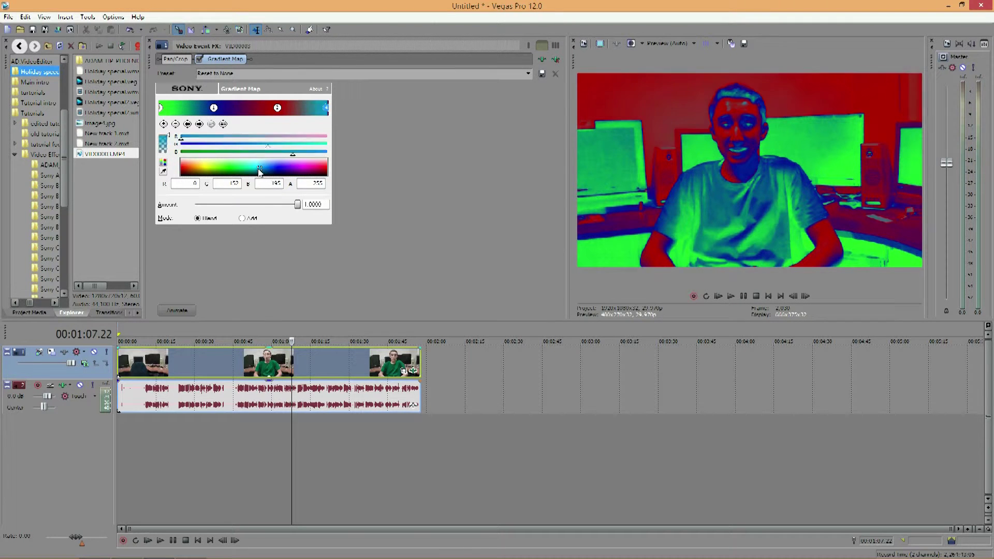
{"action": "left_click_drag", "start_coordinate": [260, 172], "coordinate": [209, 153]}
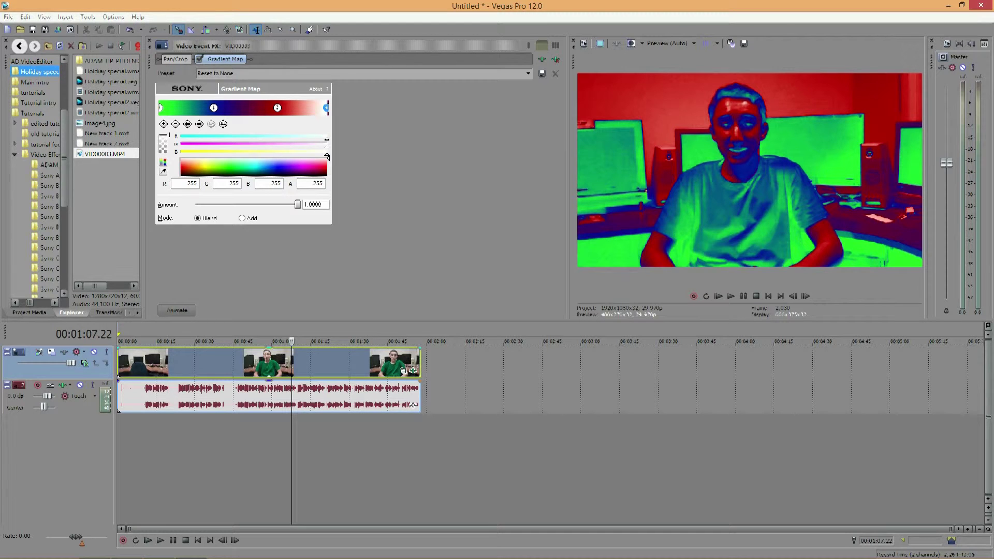
{"action": "left_click_drag", "start_coordinate": [278, 112], "coordinate": [255, 113]}
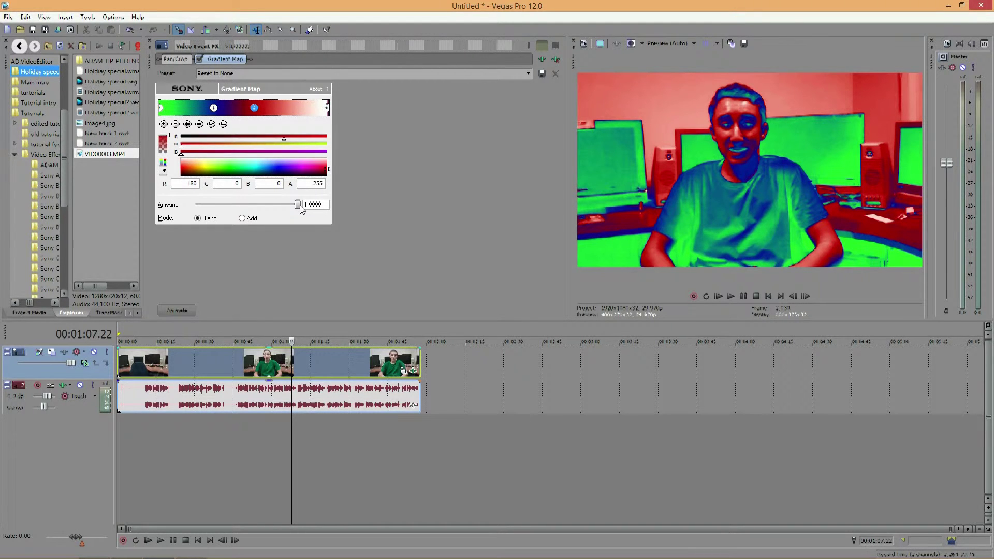
{"action": "left_click_drag", "start_coordinate": [302, 208], "coordinate": [171, 217]}
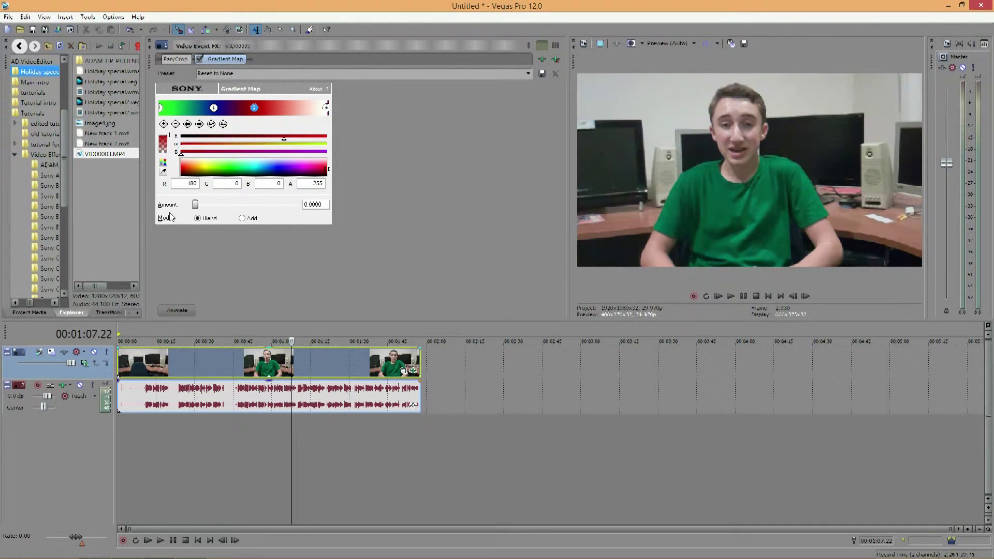
{"action": "left_click_drag", "start_coordinate": [196, 204], "coordinate": [321, 204]}
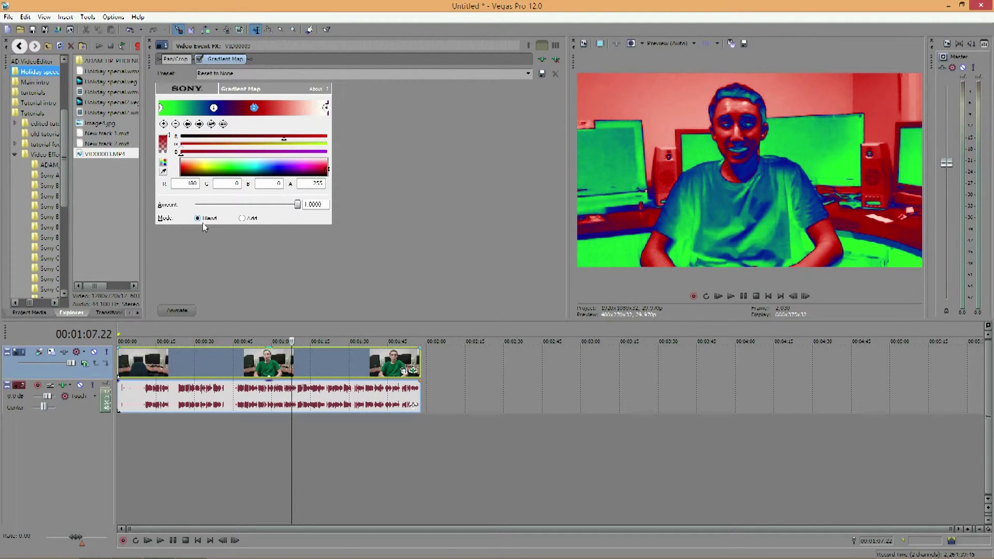
{"action": "left_click", "coordinate": [243, 219]}
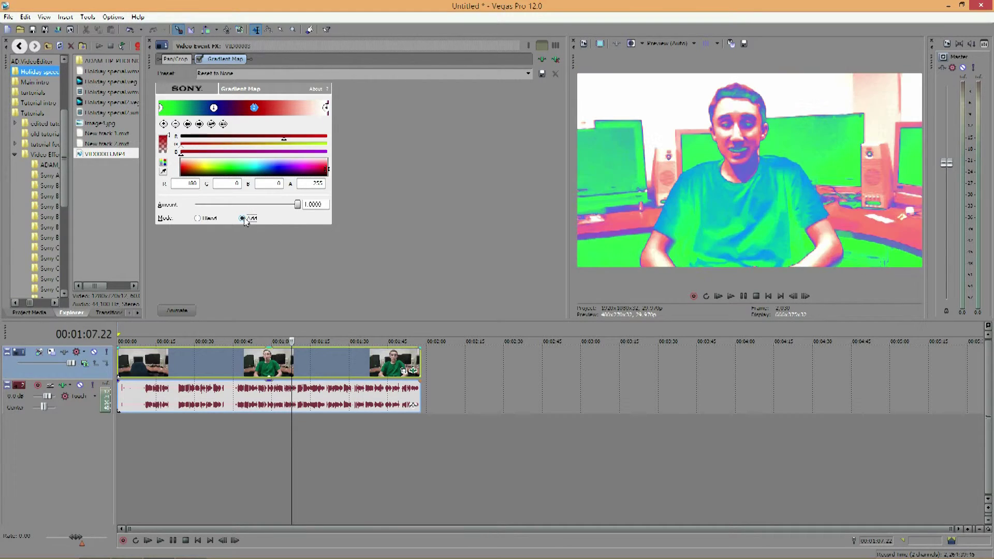
{"action": "left_click", "coordinate": [199, 219]}
{"action": "left_click", "coordinate": [243, 219]}
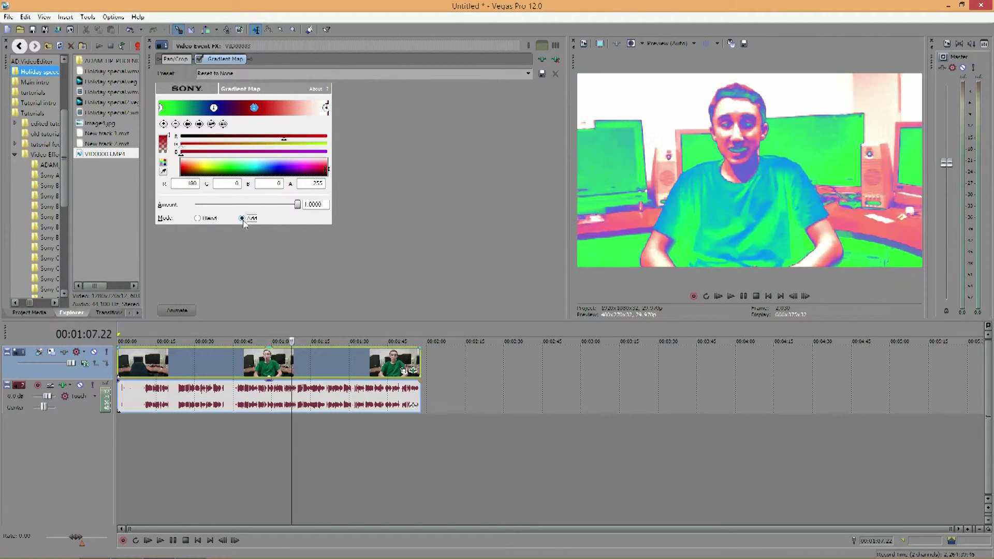
{"action": "left_click", "coordinate": [198, 218]}
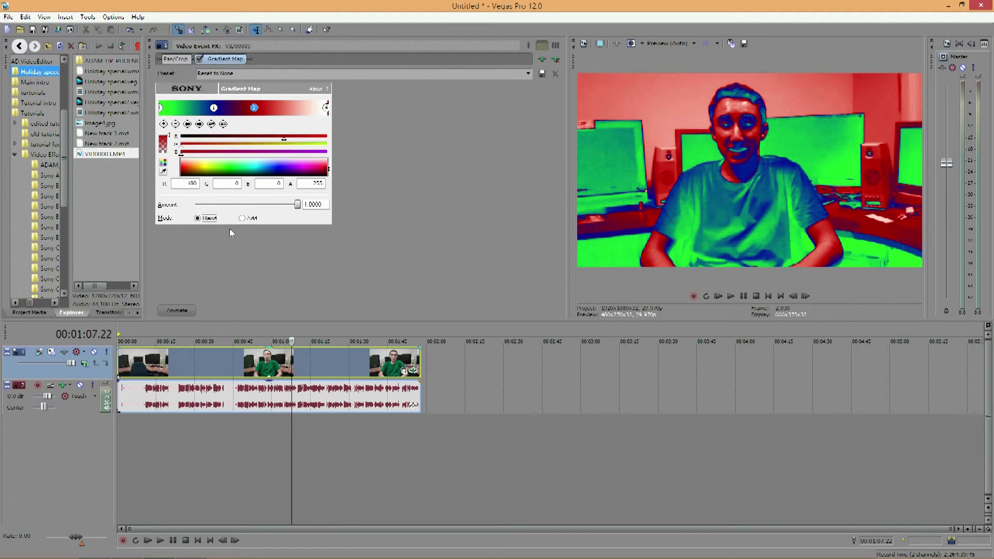